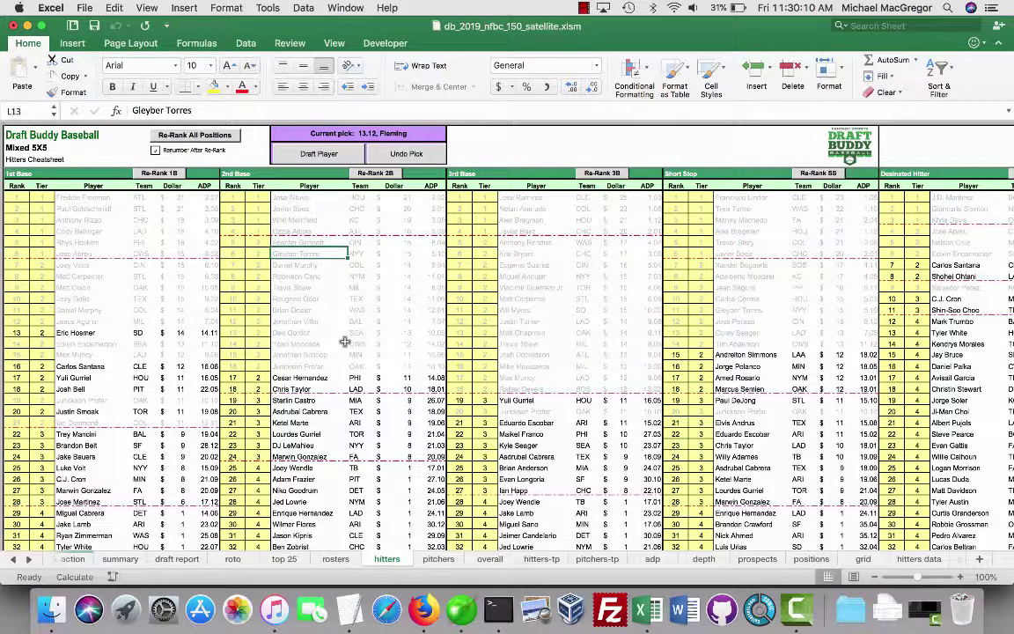
# - Review the league settings on the rules sheet and the projected standings on the roto sheet, and return to the hitters sheet
pyautogui.click(300, 276)
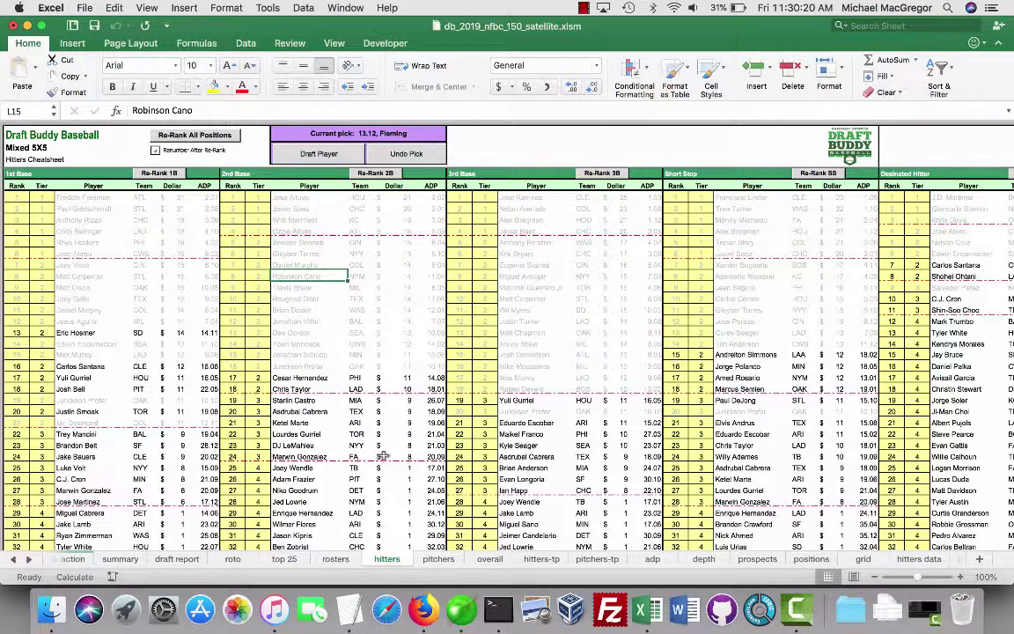
pyautogui.hscroll(-5, 33, 560)
pyautogui.click(71, 559)
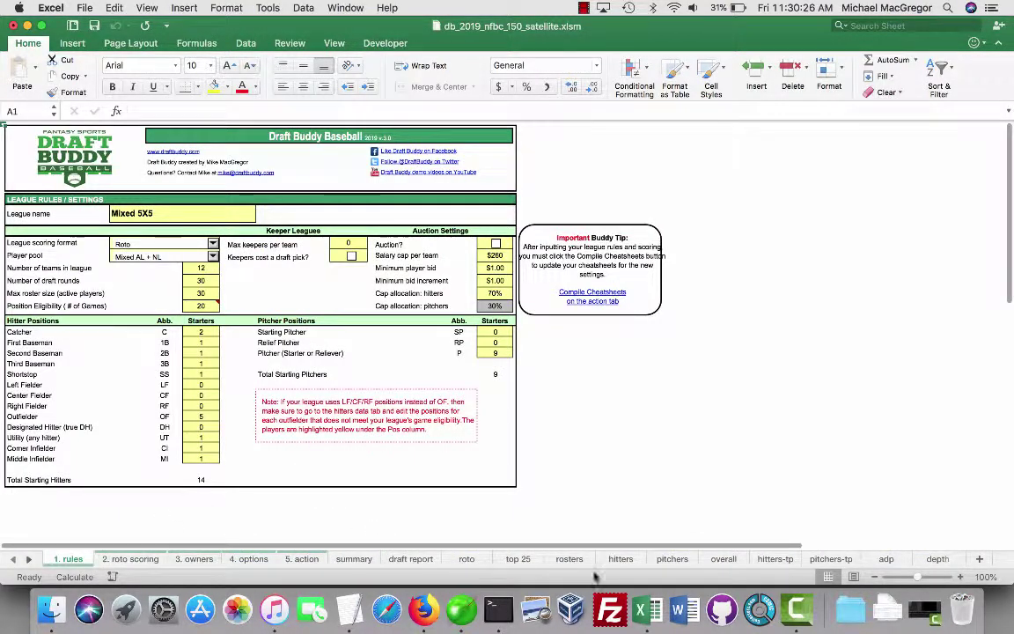
pyautogui.click(621, 559)
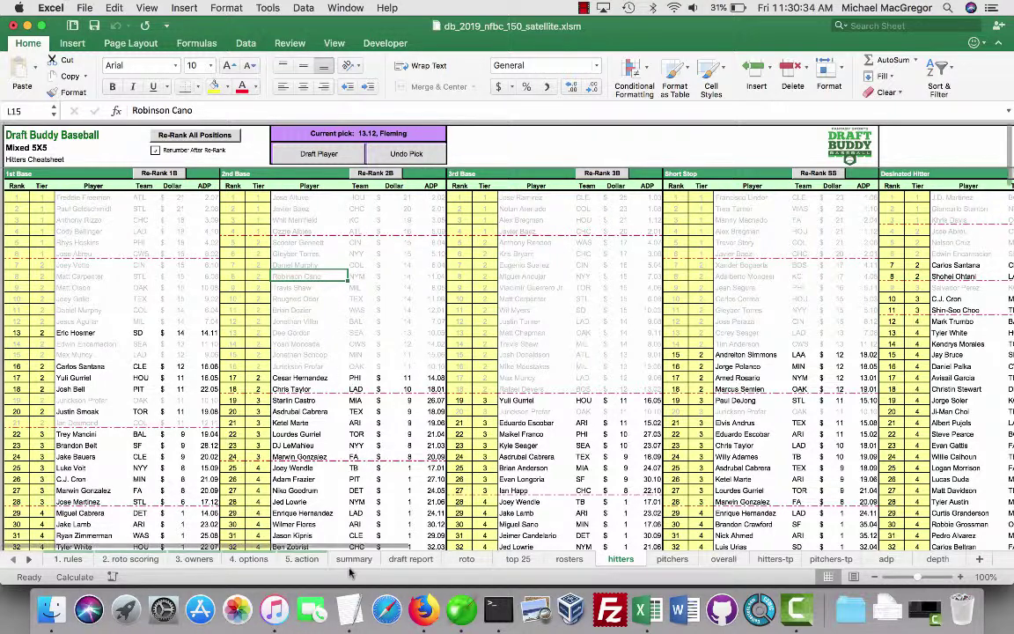
pyautogui.click(466, 562)
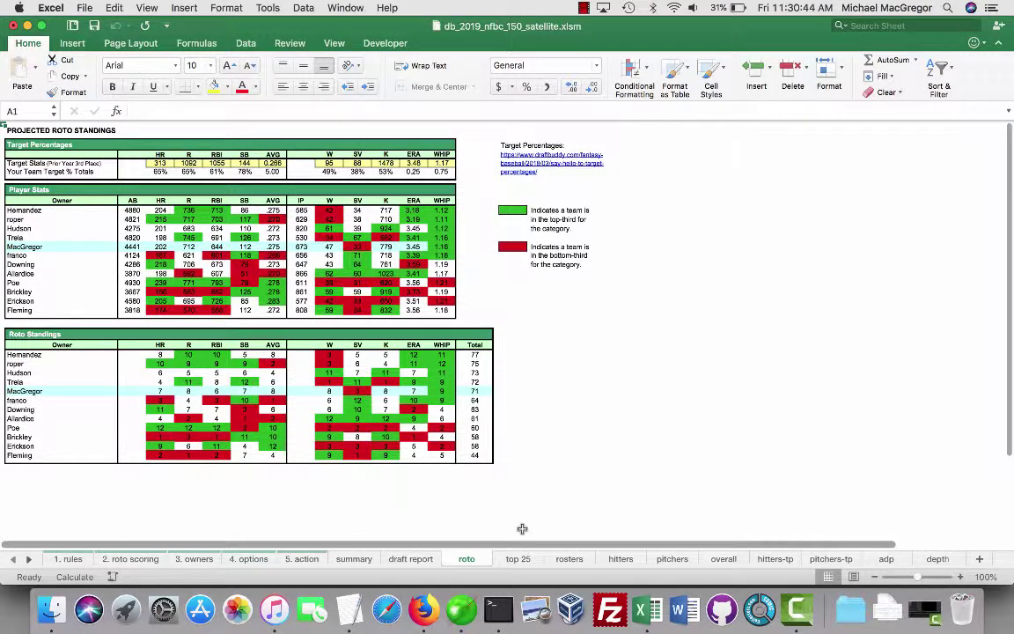
pyautogui.click(621, 560)
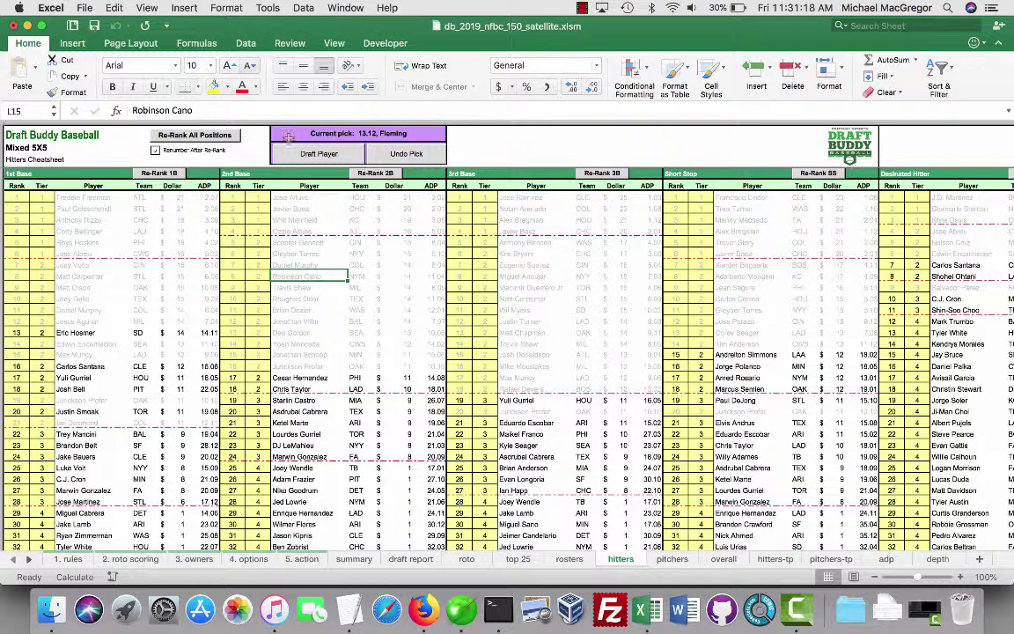
# - Change the font color to white in the 2nd Base conditional formatting rule =AND($AY8="",$K8<>$K9) on the hitters sheet
pyautogui.click(226, 8)
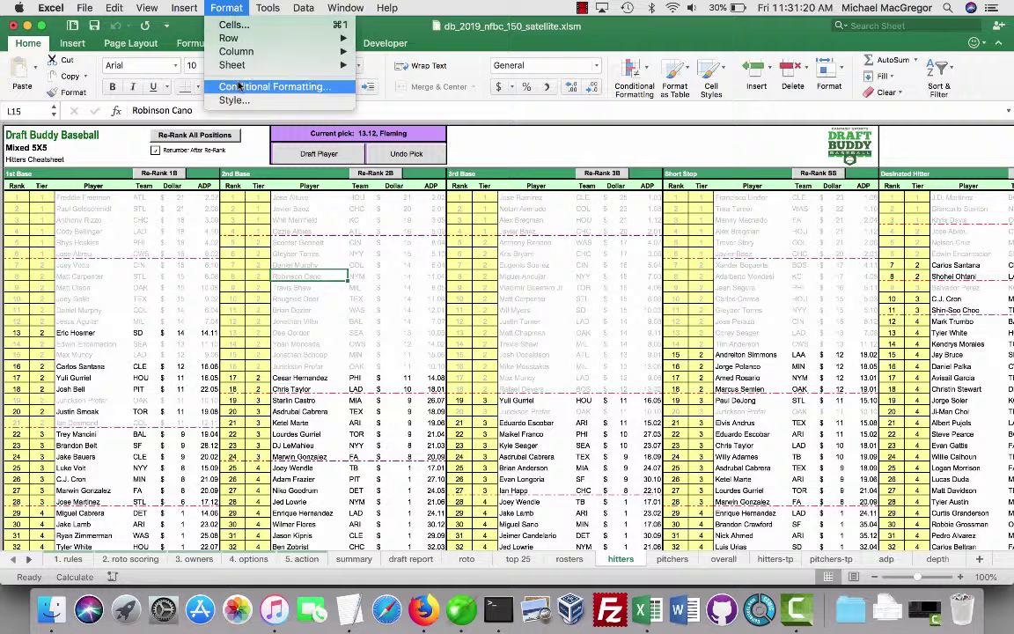
pyautogui.click(327, 233)
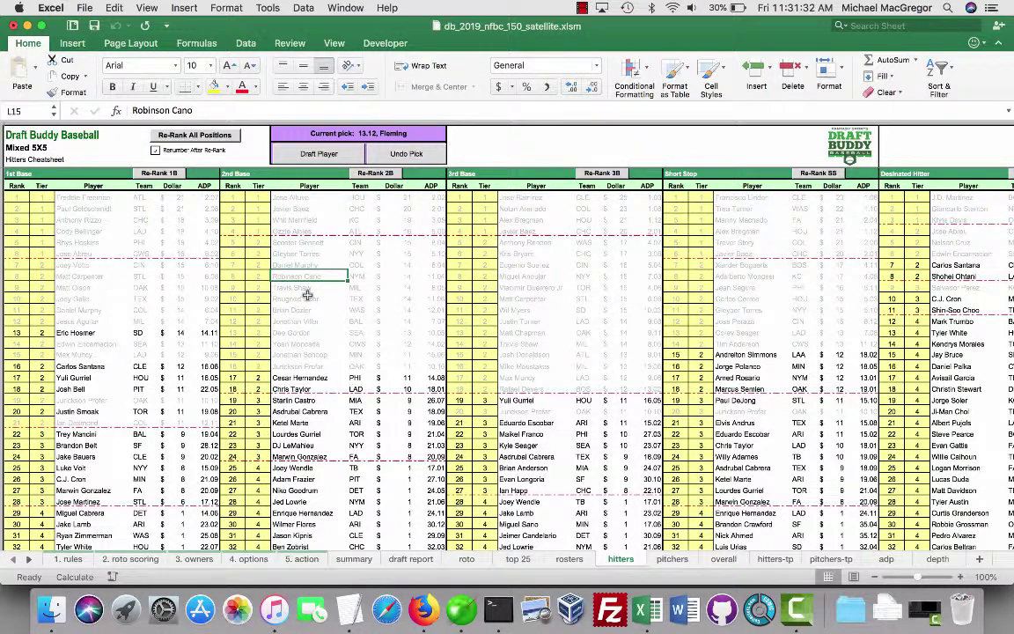
pyautogui.click(214, 9)
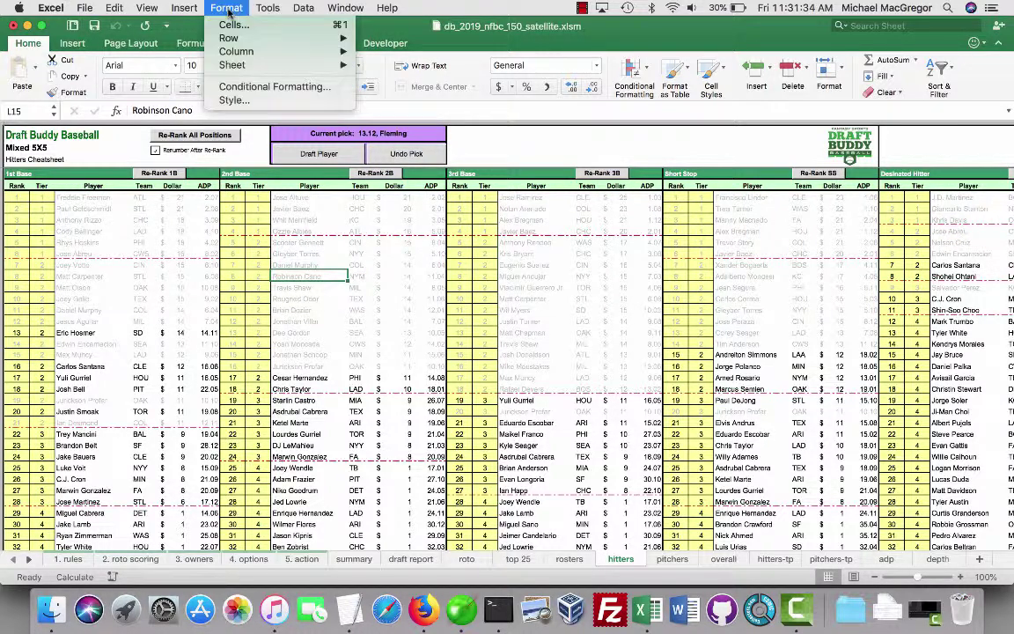
pyautogui.click(274, 87)
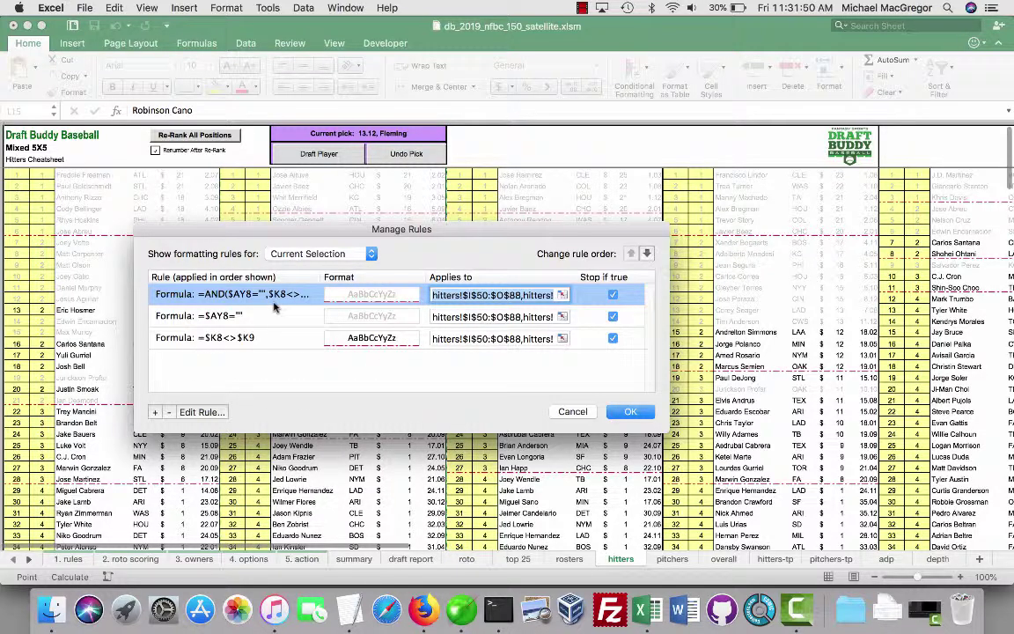
pyautogui.press('Down')
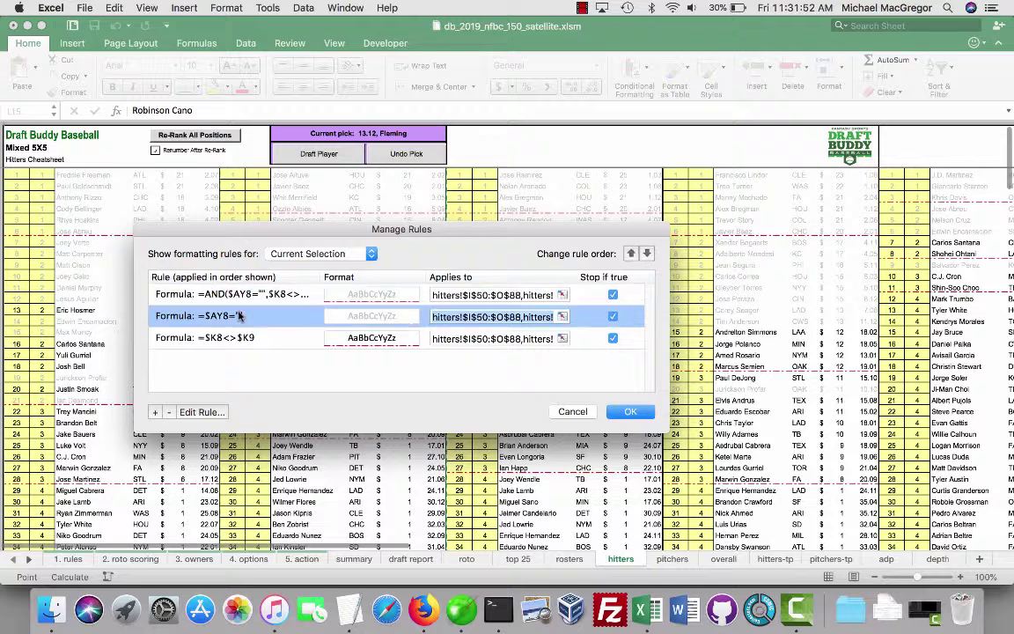
pyautogui.click(246, 293)
pyautogui.click(199, 411)
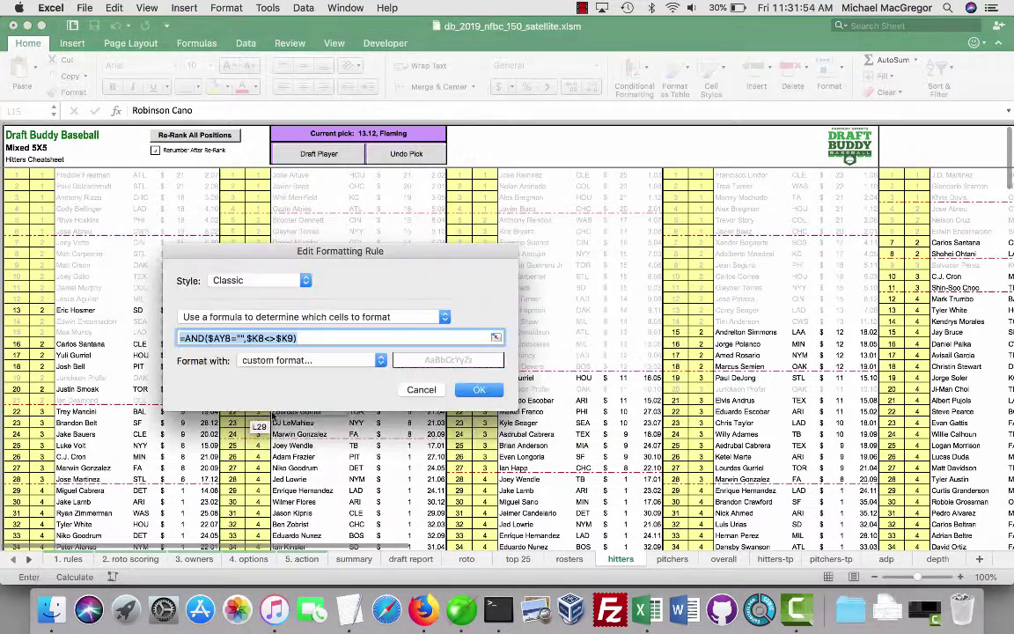
pyautogui.click(314, 364)
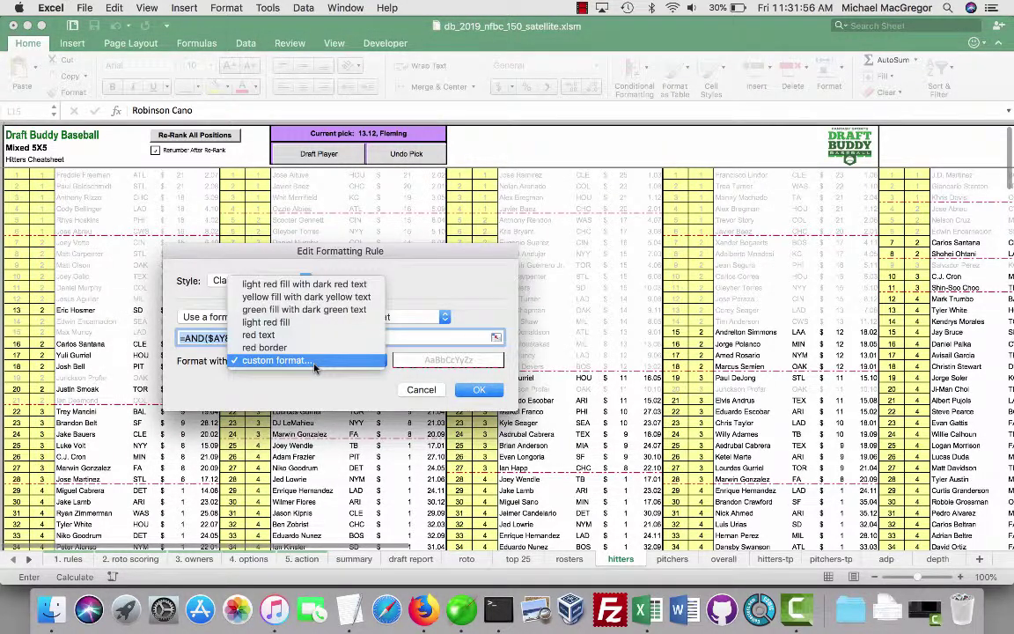
pyautogui.click(314, 363)
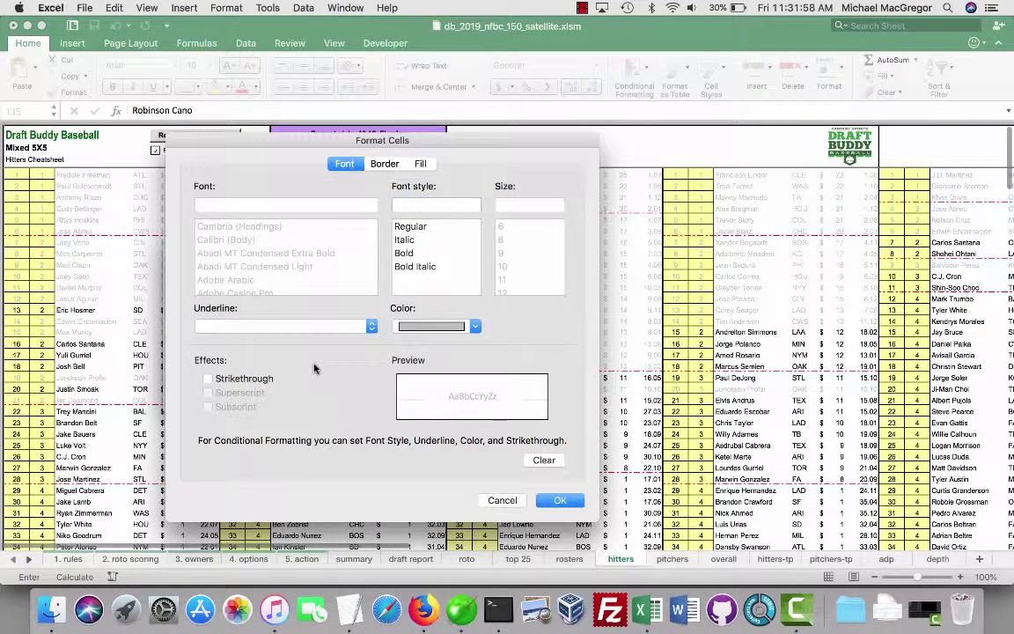
pyautogui.click(475, 327)
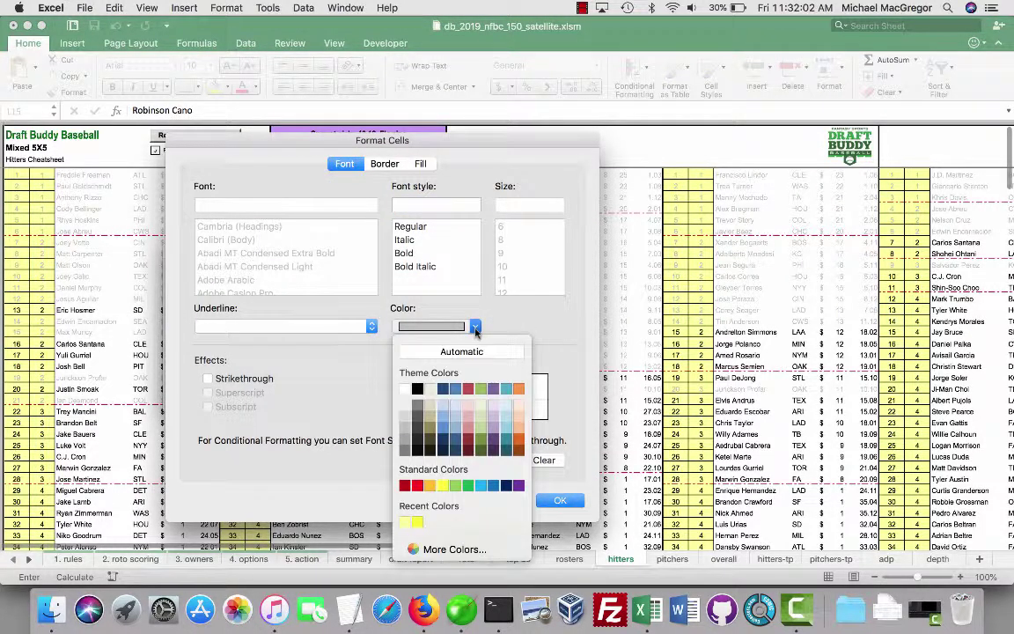
pyautogui.click(406, 390)
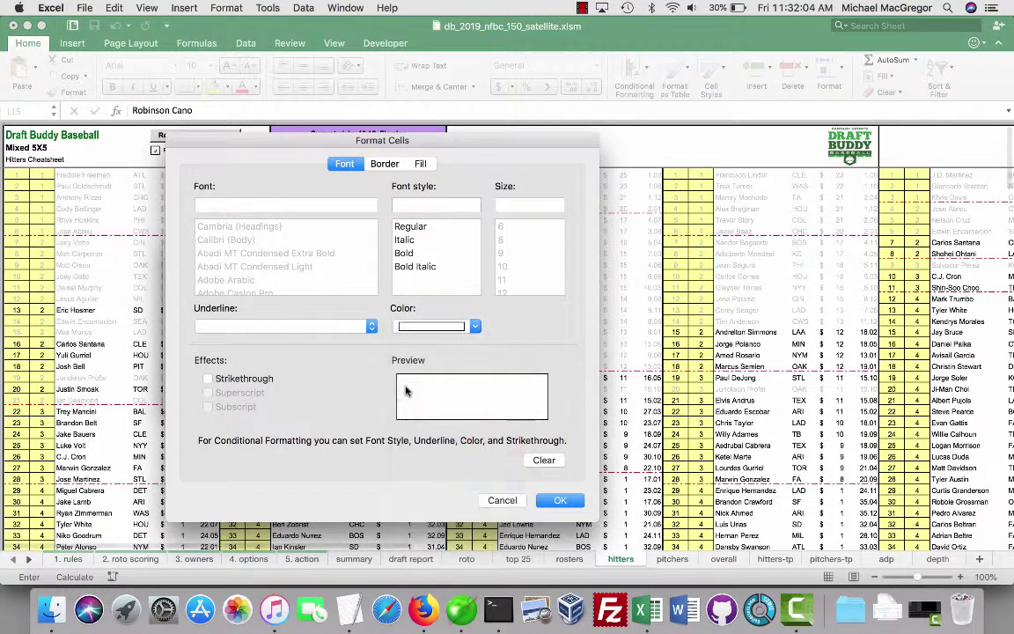
pyautogui.click(565, 501)
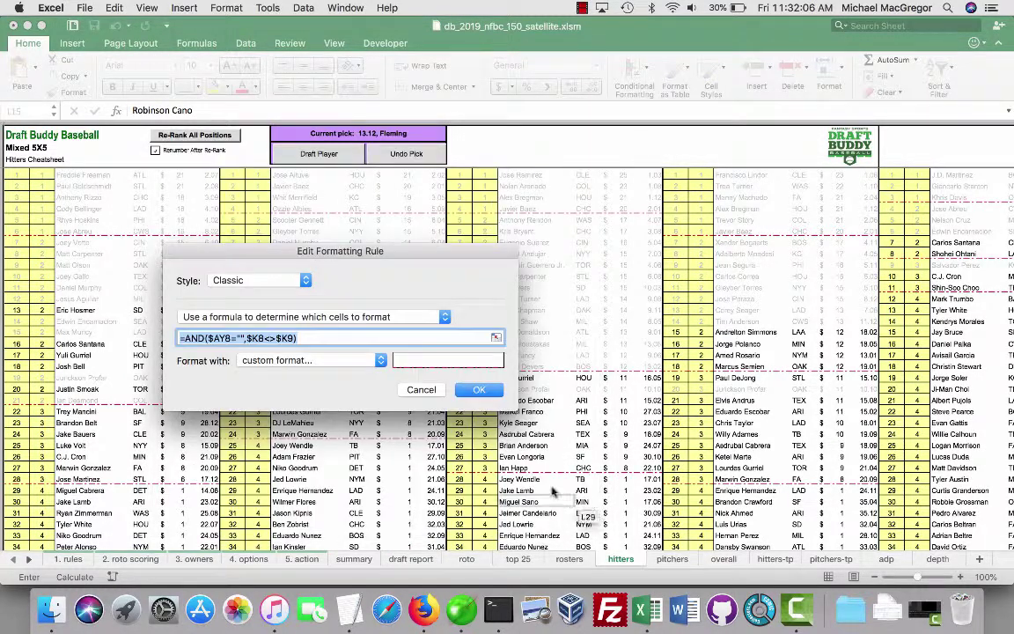
pyautogui.click(471, 391)
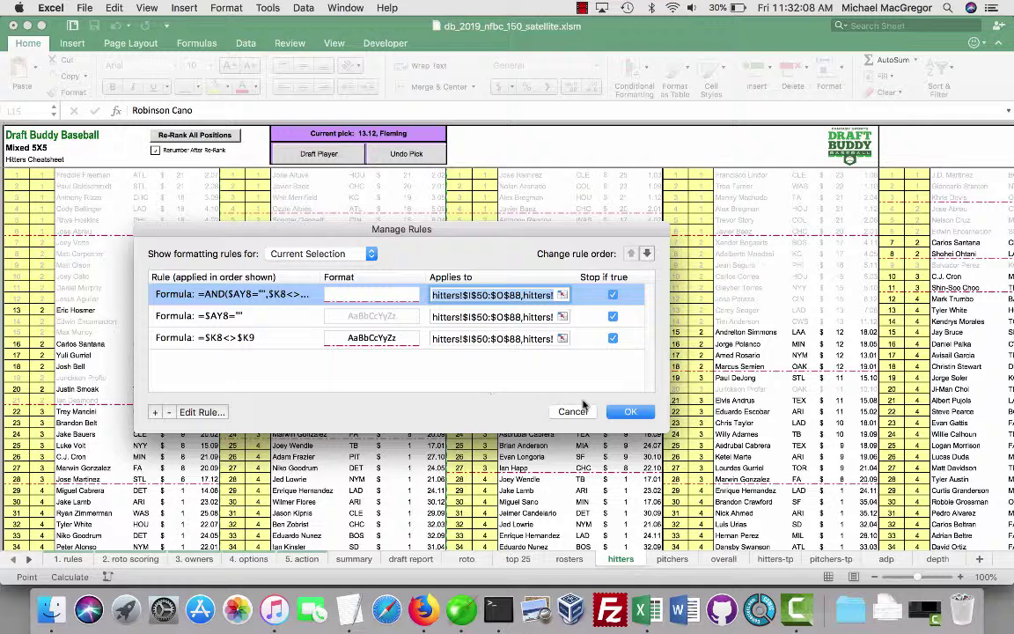
pyautogui.click(625, 412)
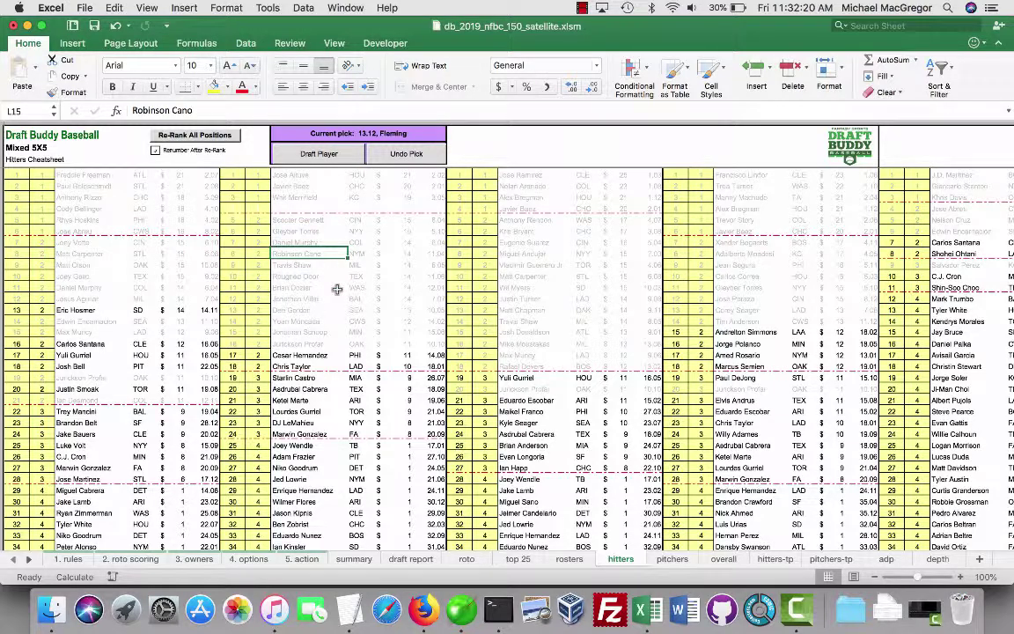
# - Change the font color to white in the 2nd Base conditional formatting rule =$AY8=""
pyautogui.scroll(2, 337, 290)
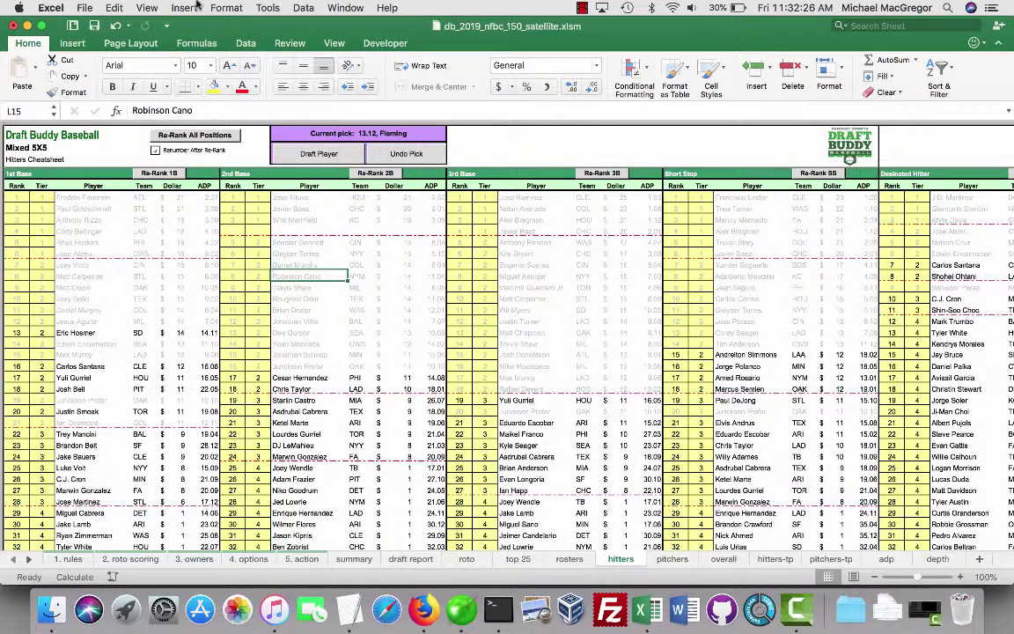
pyautogui.click(226, 7)
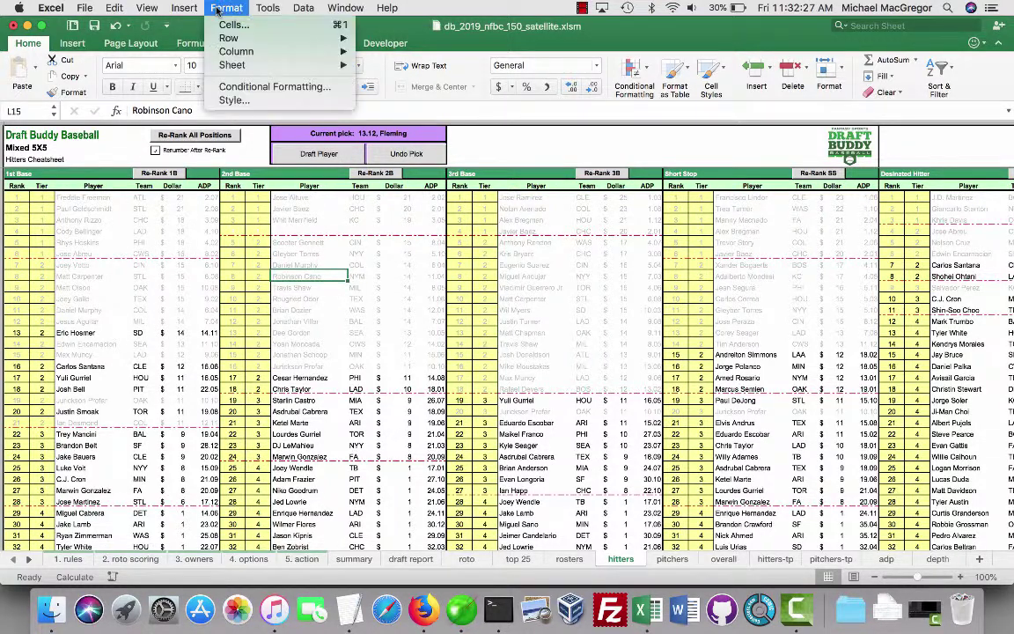
pyautogui.click(248, 88)
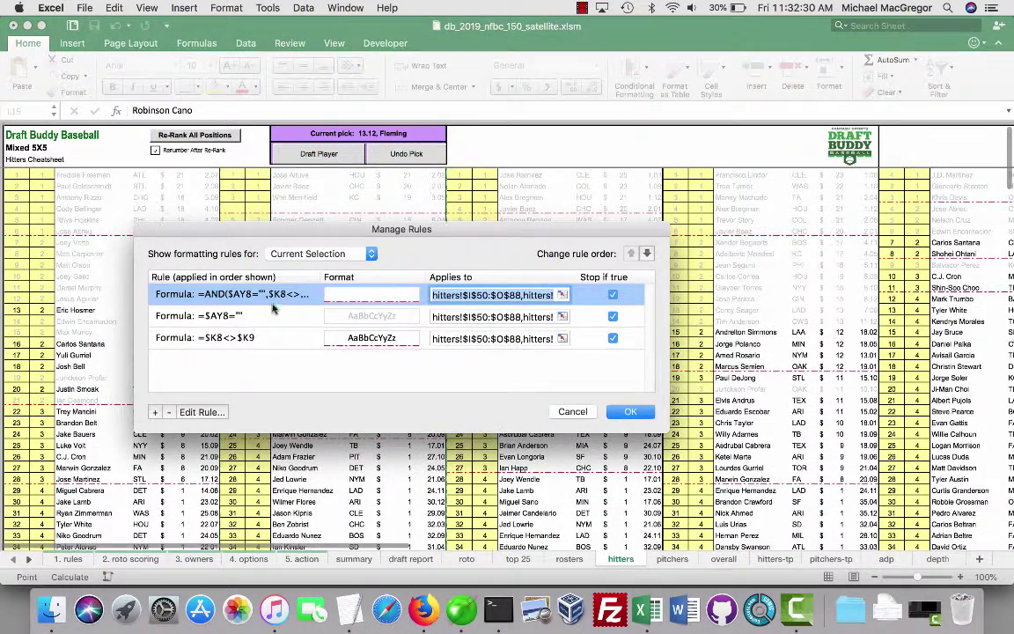
pyautogui.click(271, 315)
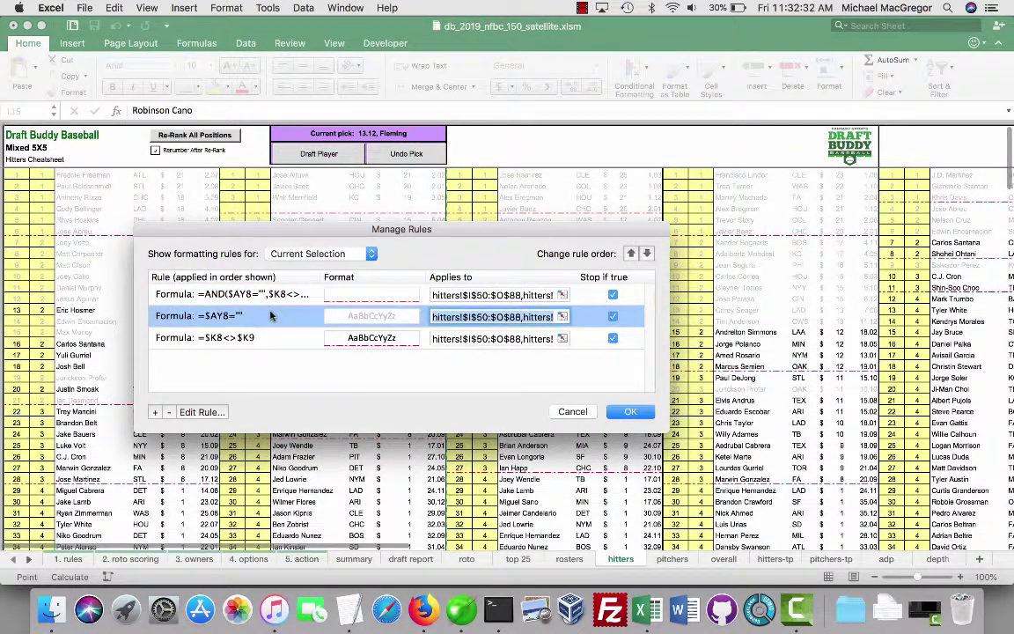
pyautogui.click(202, 412)
pyautogui.click(318, 361)
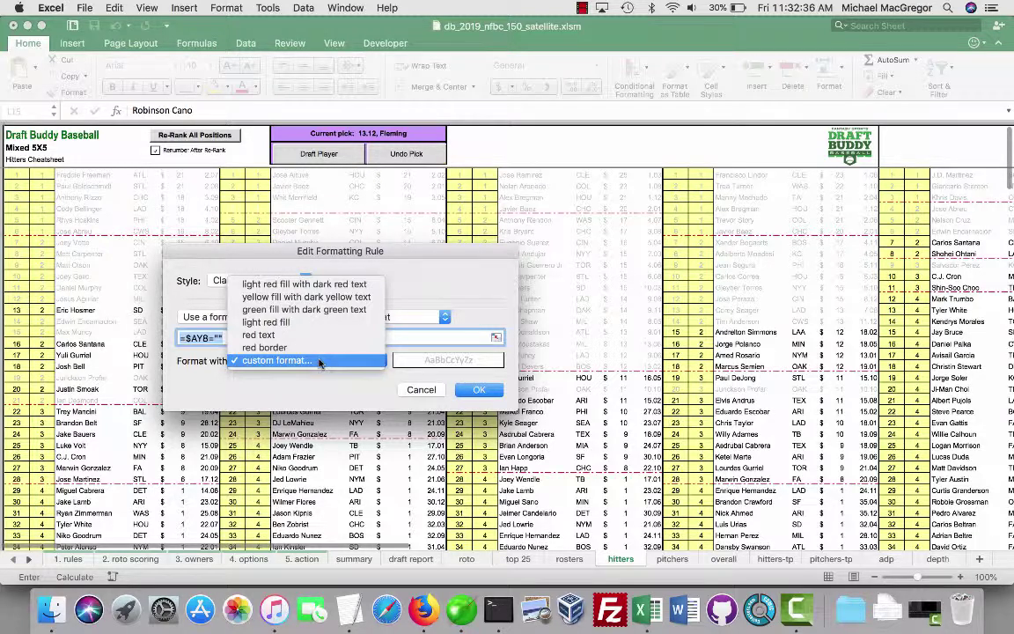
pyautogui.click(318, 362)
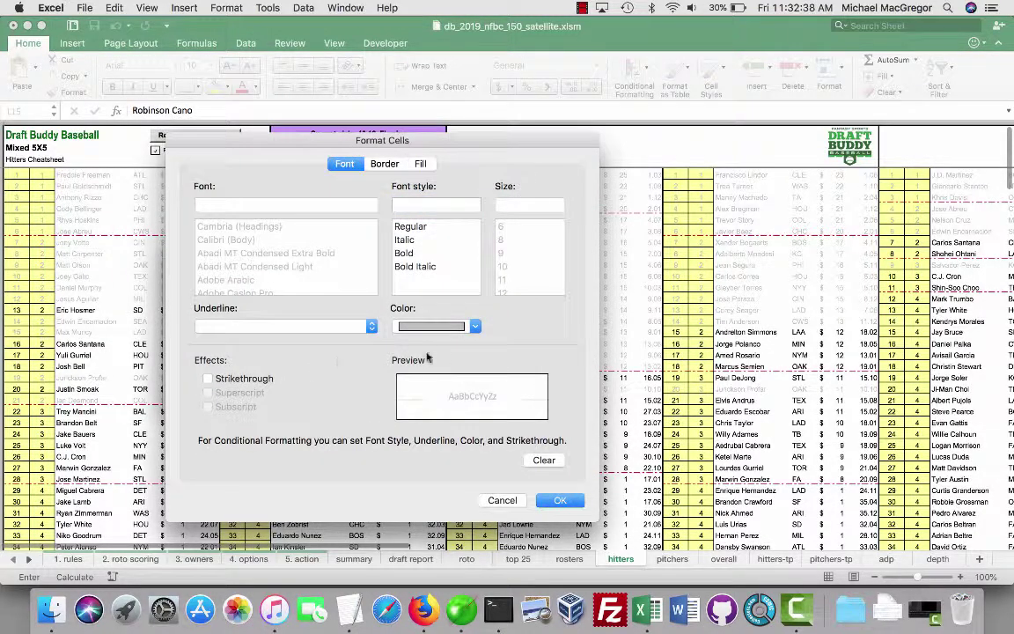
pyautogui.click(474, 327)
pyautogui.click(363, 341)
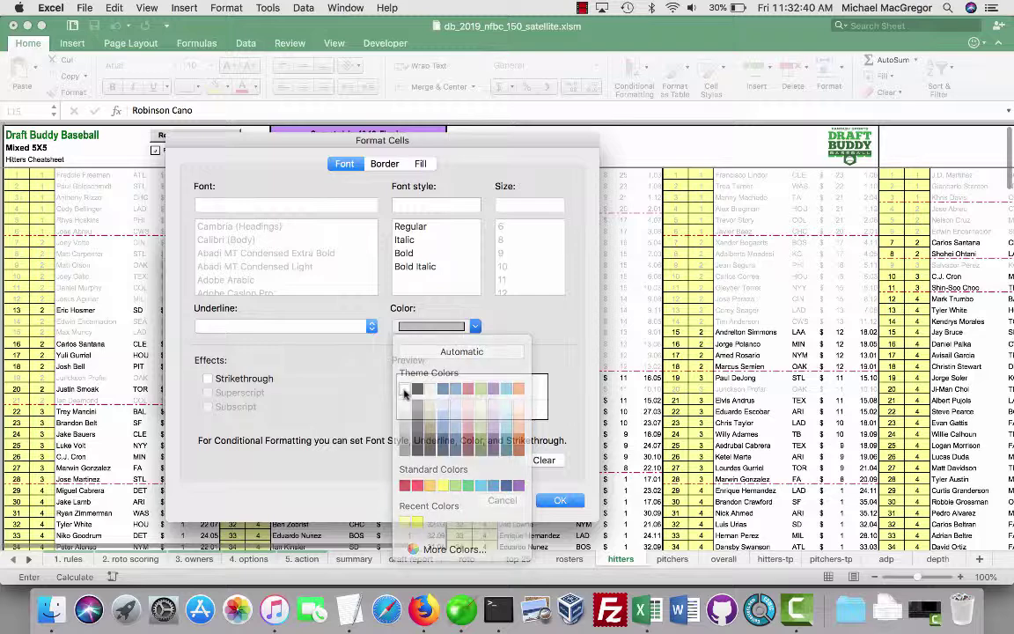
pyautogui.click(560, 499)
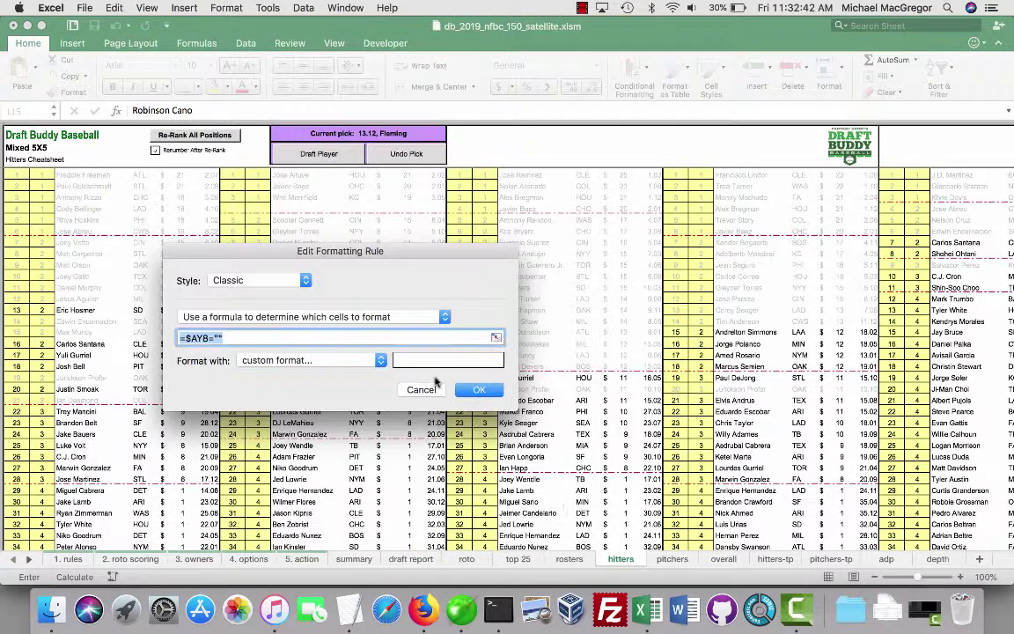
pyautogui.click(468, 391)
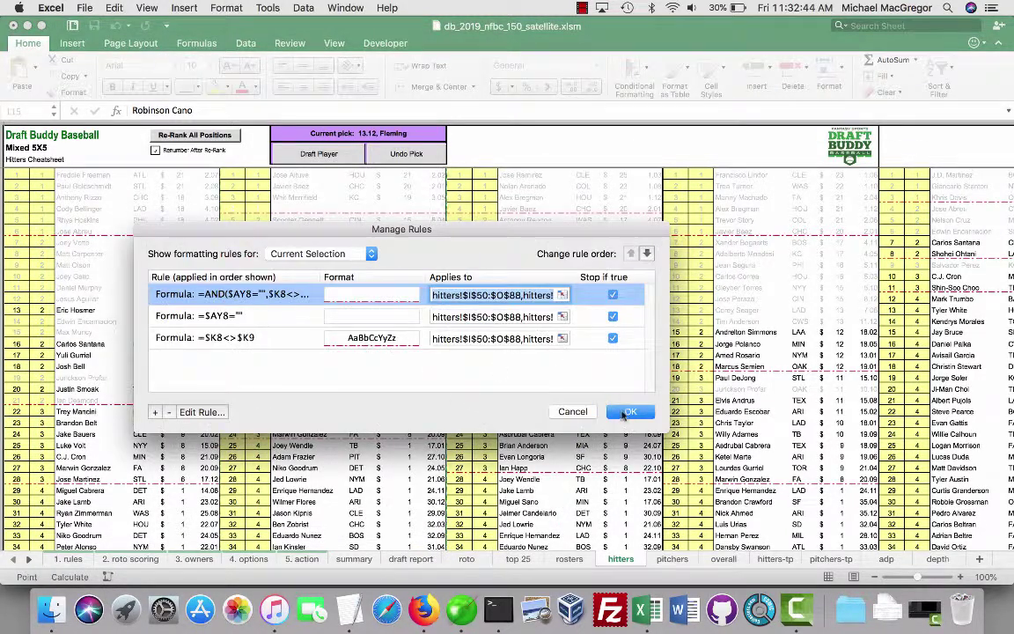
pyautogui.click(627, 412)
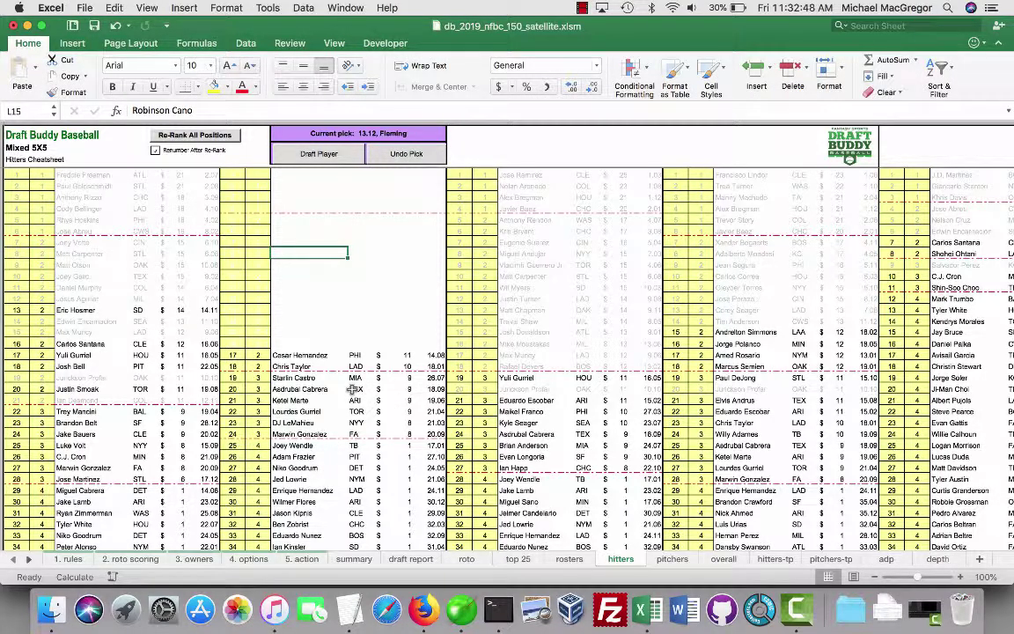
# - Step through the blank-looking player cells in the 2nd Base list to check which names they still contain
pyautogui.press('Down')
pyautogui.press('Down')
pyautogui.press('Down')
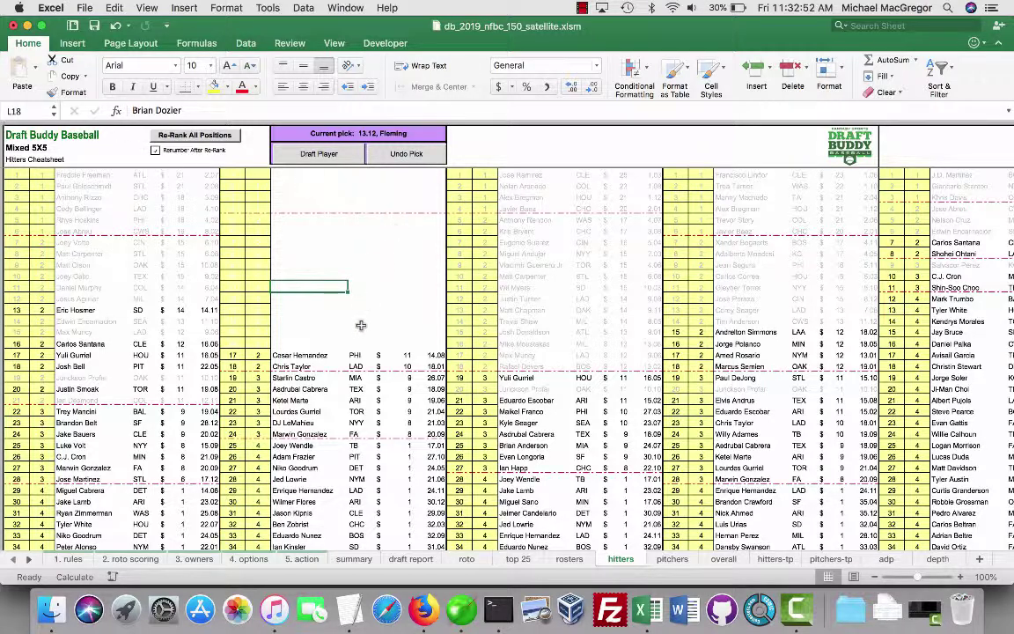
pyautogui.press('Down')
pyautogui.press('Down')
pyautogui.press('Up')
pyautogui.press('Up')
pyautogui.press('Up')
pyautogui.press('Up')
pyautogui.press('Up')
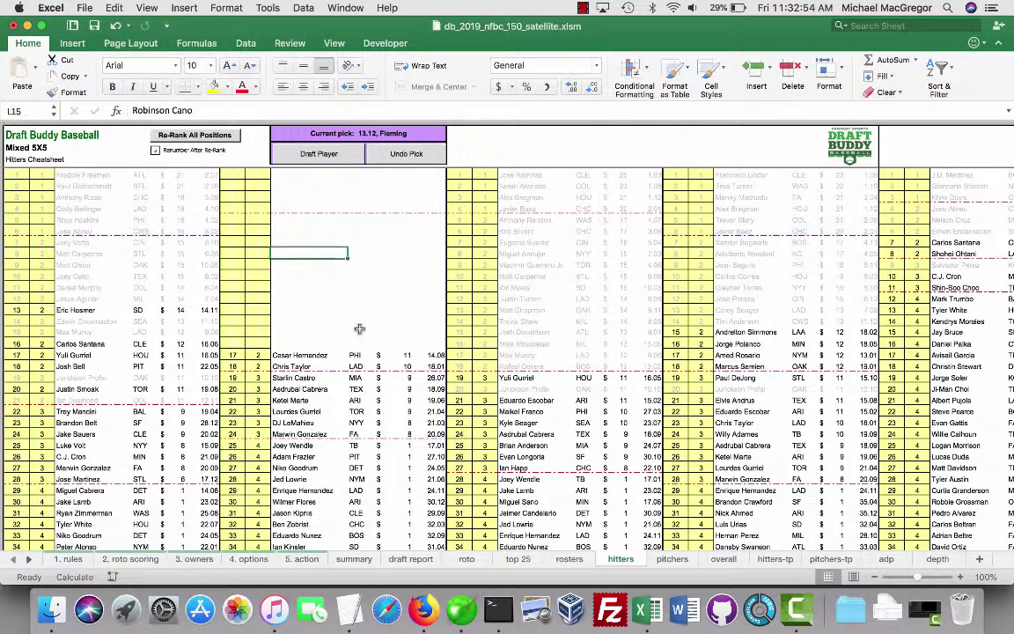
pyautogui.press('Up')
pyautogui.press('Up')
pyautogui.press('Up')
pyautogui.press('Up')
pyautogui.press('Down')
pyautogui.press('Down')
pyautogui.press('Down')
pyautogui.press('Down')
pyautogui.scroll(2, 352, 326)
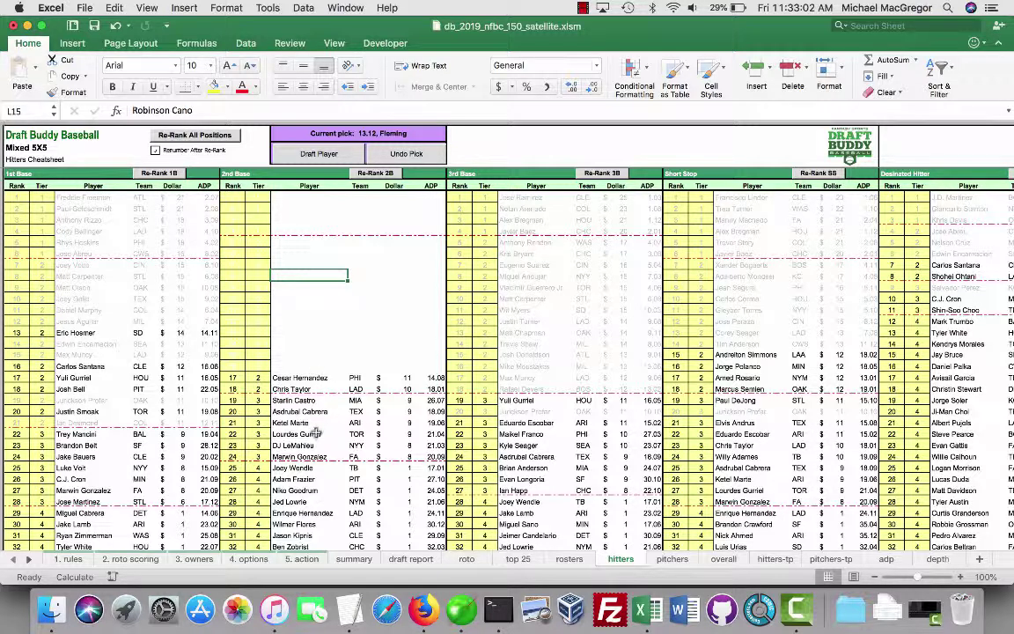
# - Draft Starlin Castro from the 2nd Base list and undo the pick to test the white formatting
pyautogui.click(302, 402)
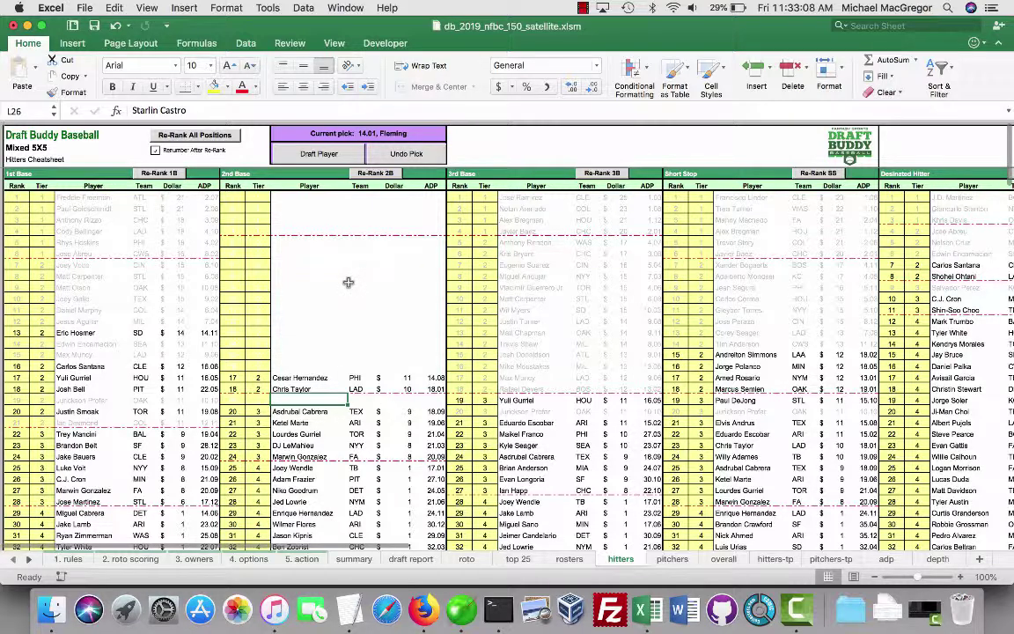
pyautogui.click(412, 163)
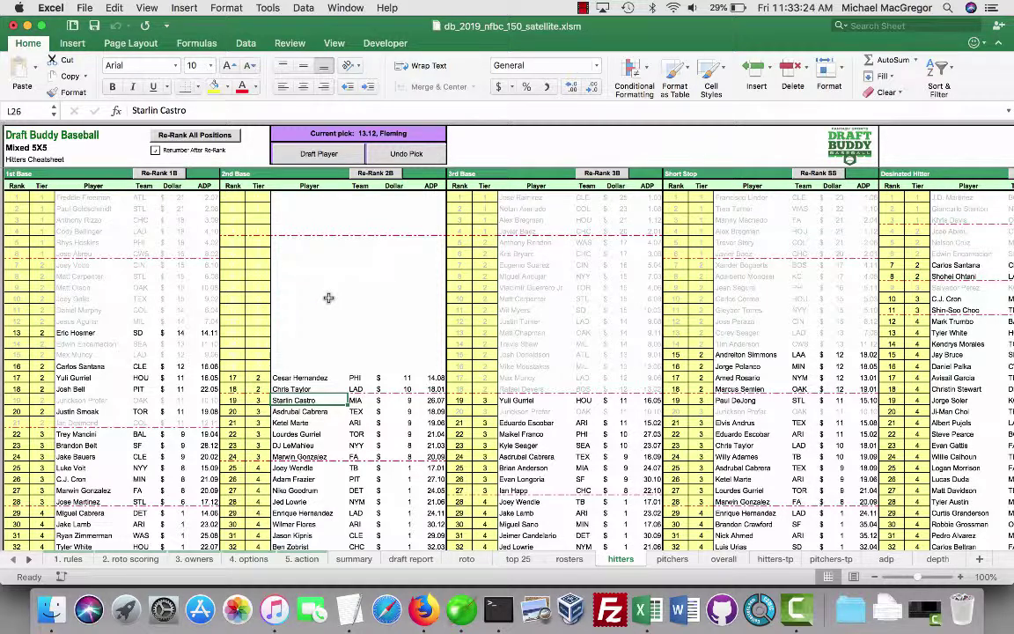
# - On the pitchers sheet, change the font color to white in the Starting Pitcher conditional formatting rule =AND($AD91="",$D8<>$D9)
pyautogui.click(662, 560)
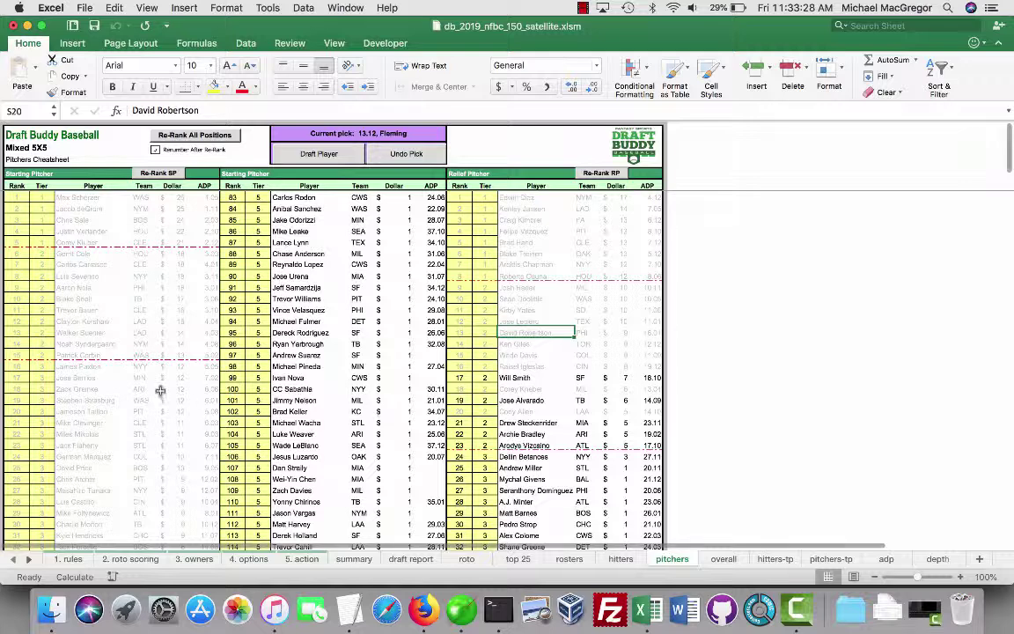
pyautogui.click(84, 310)
pyautogui.click(227, 8)
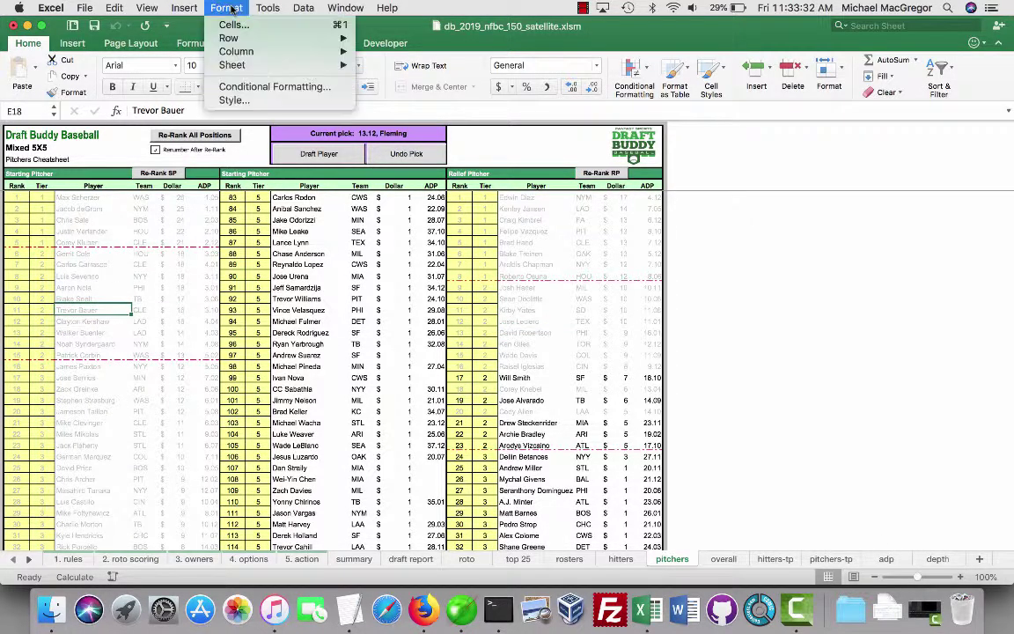
pyautogui.click(269, 86)
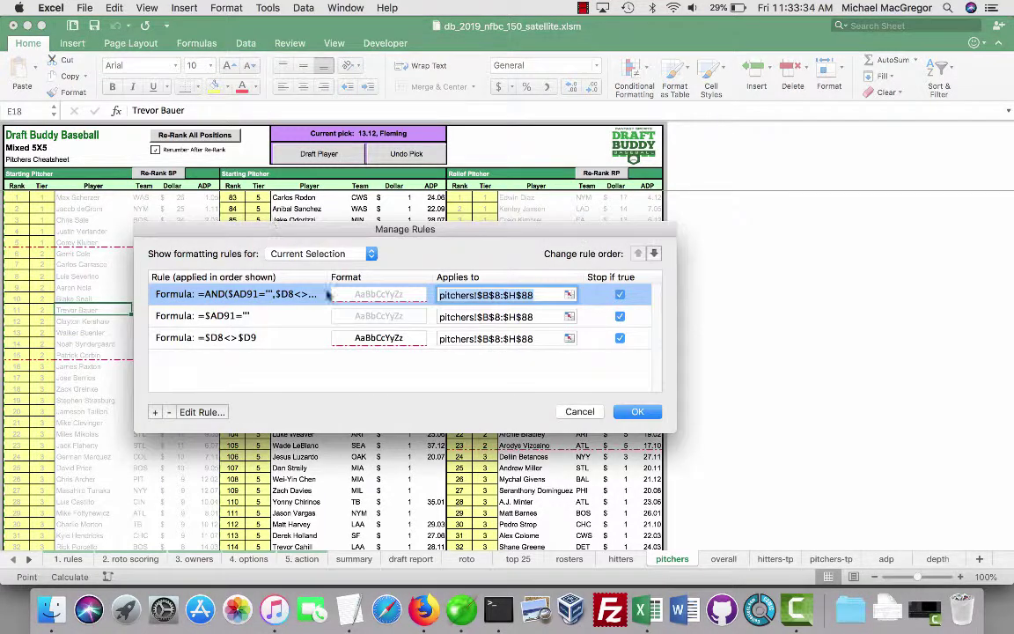
pyautogui.click(199, 412)
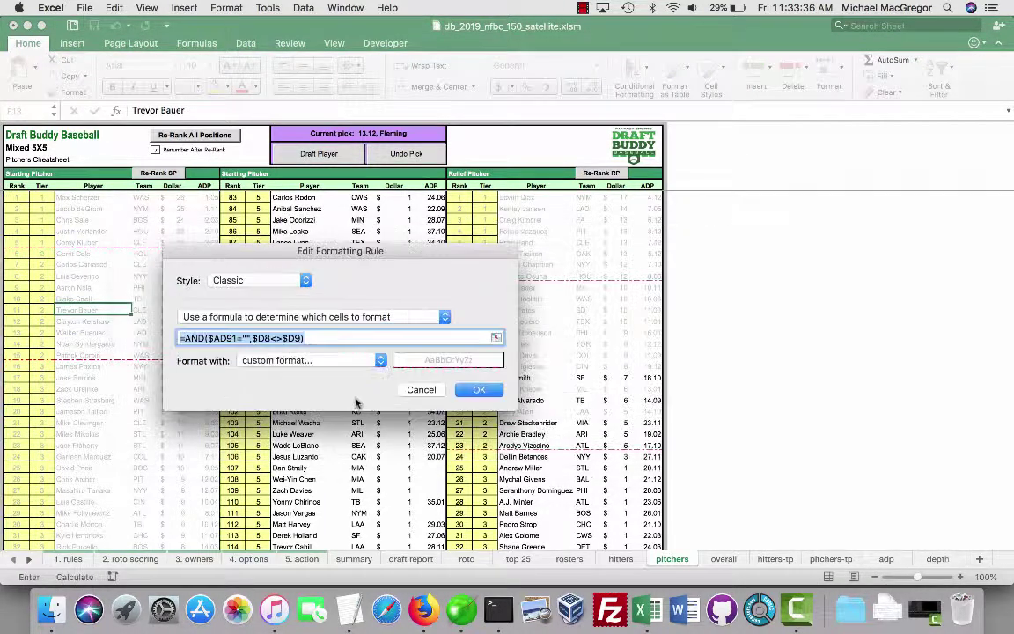
pyautogui.click(338, 361)
pyautogui.click(334, 362)
pyautogui.click(411, 328)
pyautogui.click(410, 389)
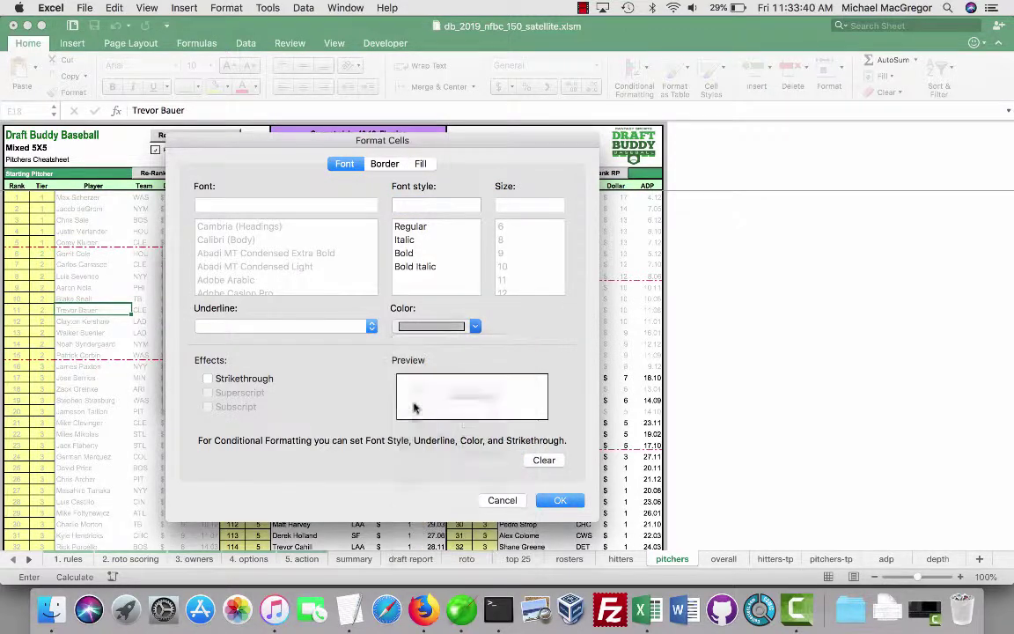
pyautogui.click(560, 500)
pyautogui.click(475, 388)
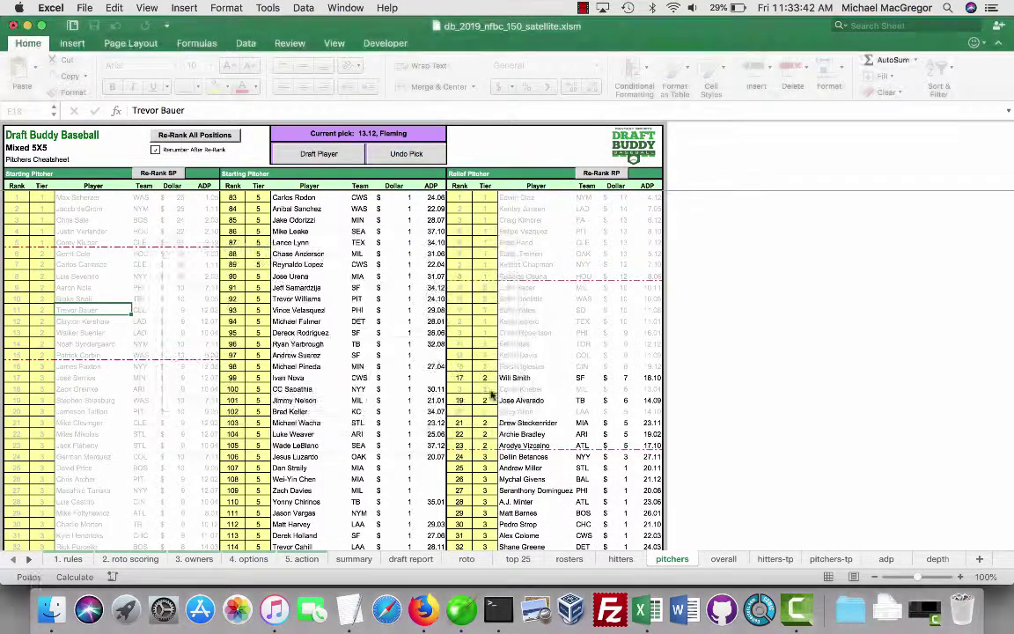
# - Change the font color to white in the Starting Pitcher rule =$AD91="" and apply the rule changes
pyautogui.click(246, 315)
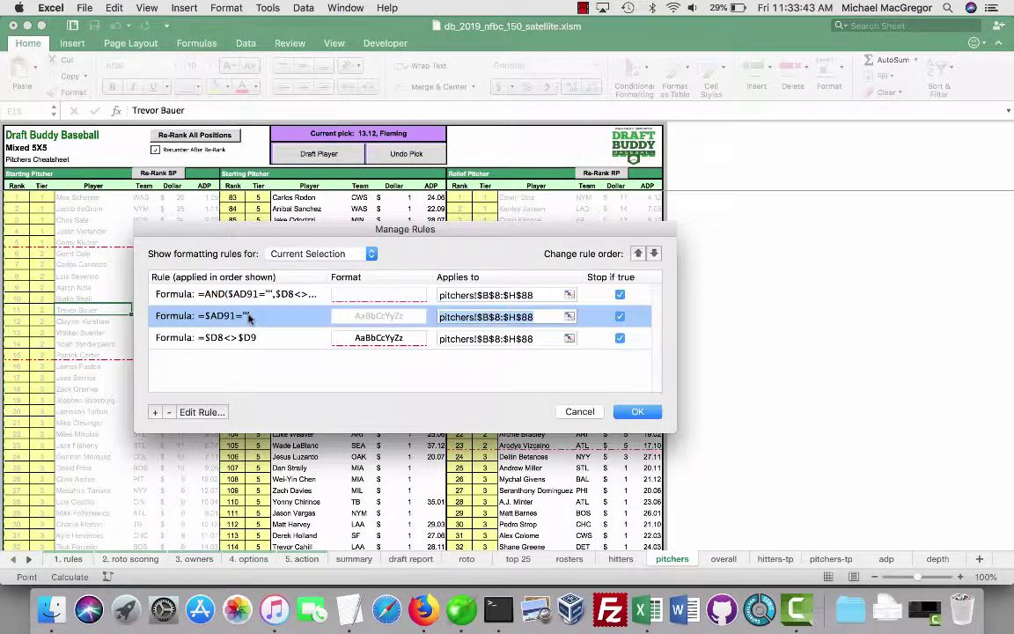
pyautogui.click(200, 412)
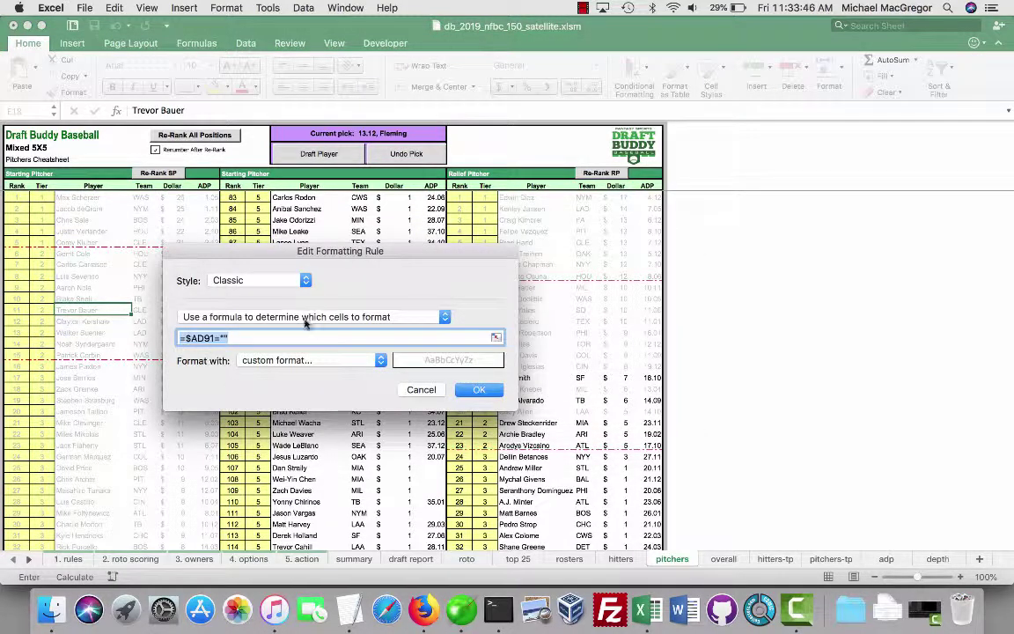
pyautogui.click(332, 361)
pyautogui.click(332, 362)
pyautogui.click(431, 328)
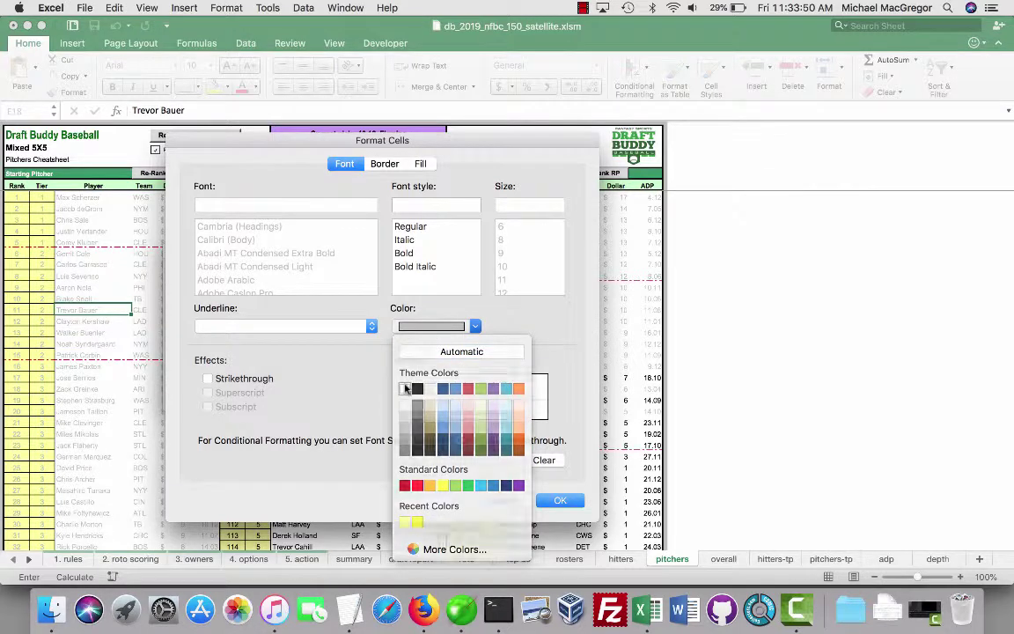
pyautogui.click(417, 388)
pyautogui.click(559, 500)
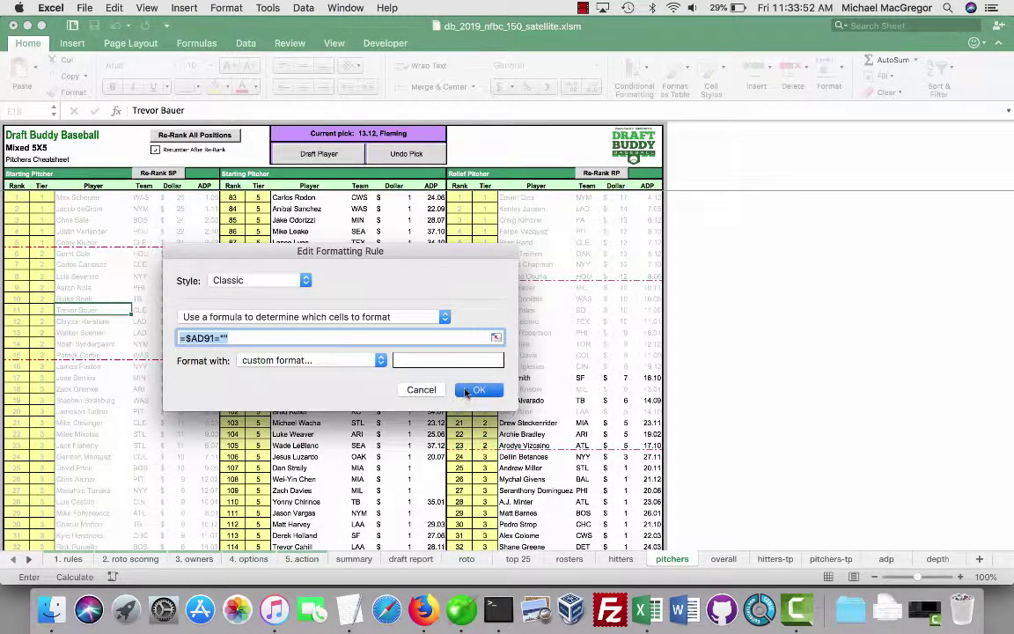
pyautogui.click(470, 389)
pyautogui.click(639, 412)
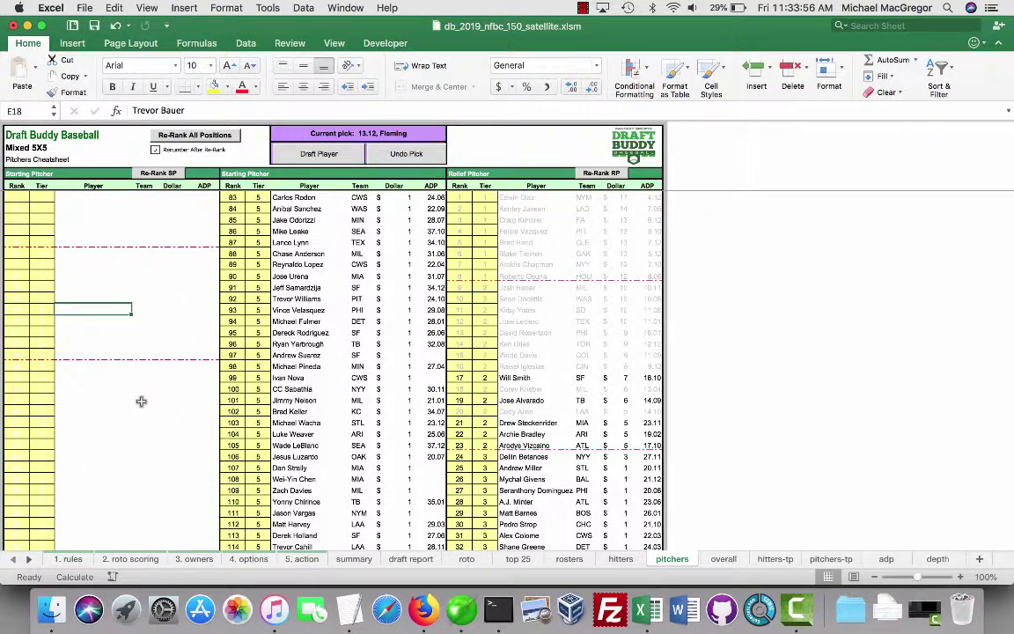
# - Look through the first Starting Pitcher list to check which players are hidden and which are still available
pyautogui.scroll(-10, 122, 401)
pyautogui.scroll(-7, 139, 401)
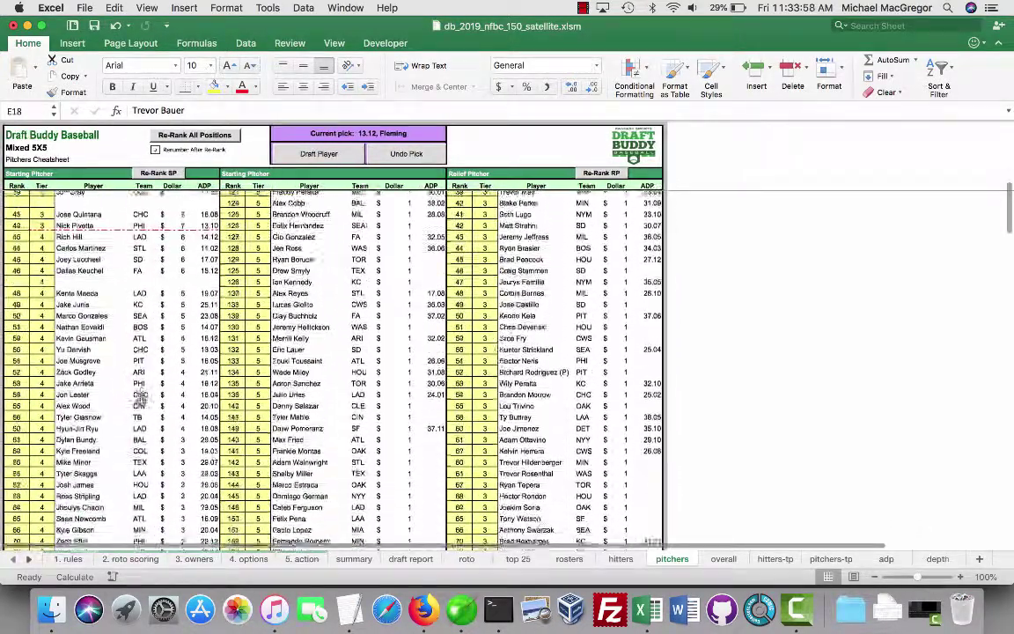
pyautogui.scroll(15, 139, 401)
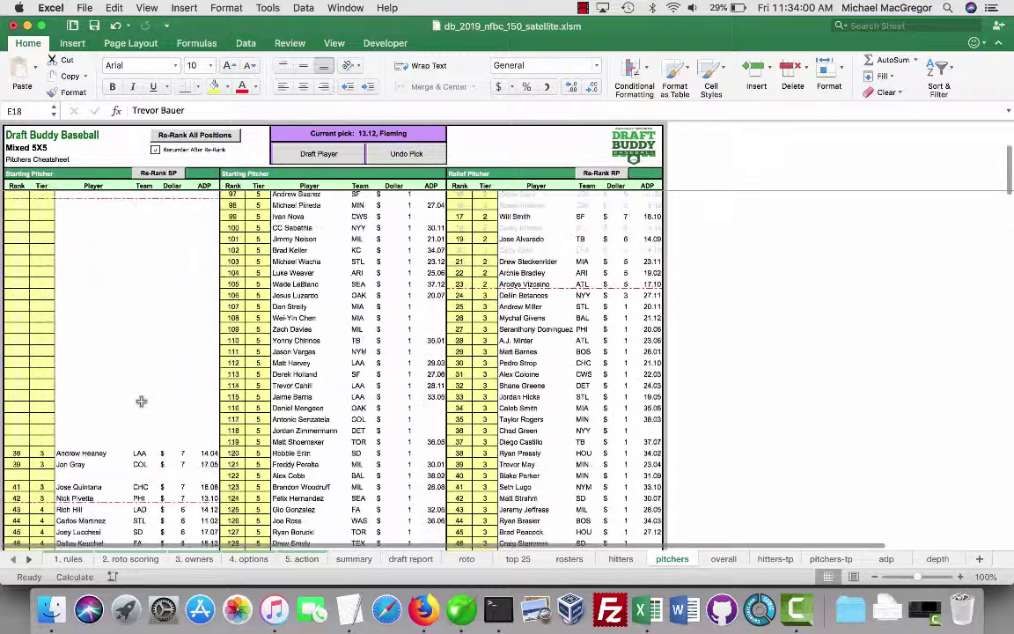
pyautogui.scroll(-7, 132, 348)
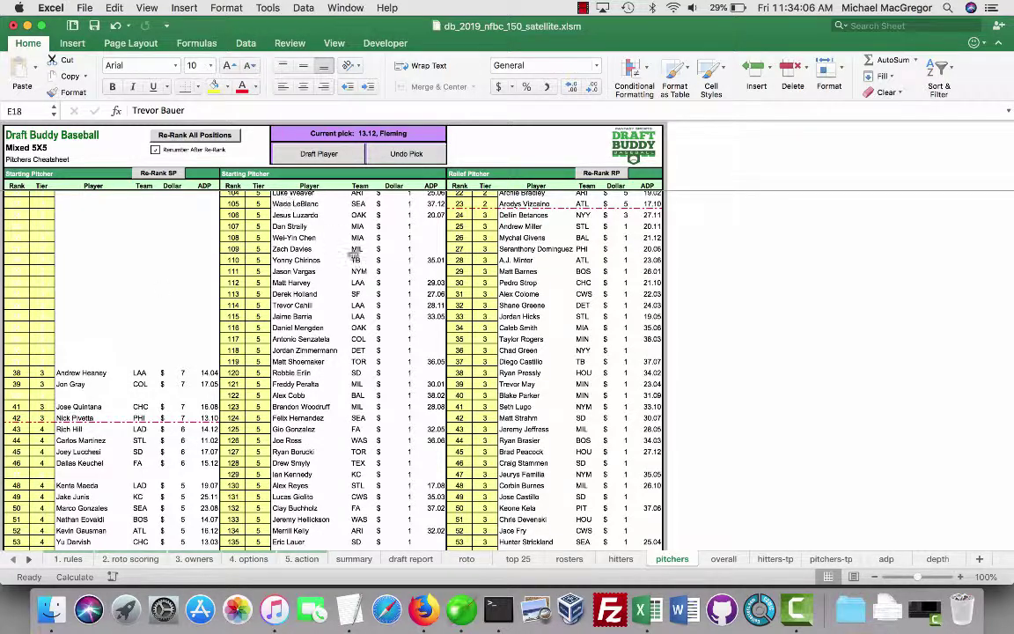
pyautogui.scroll(7, 379, 293)
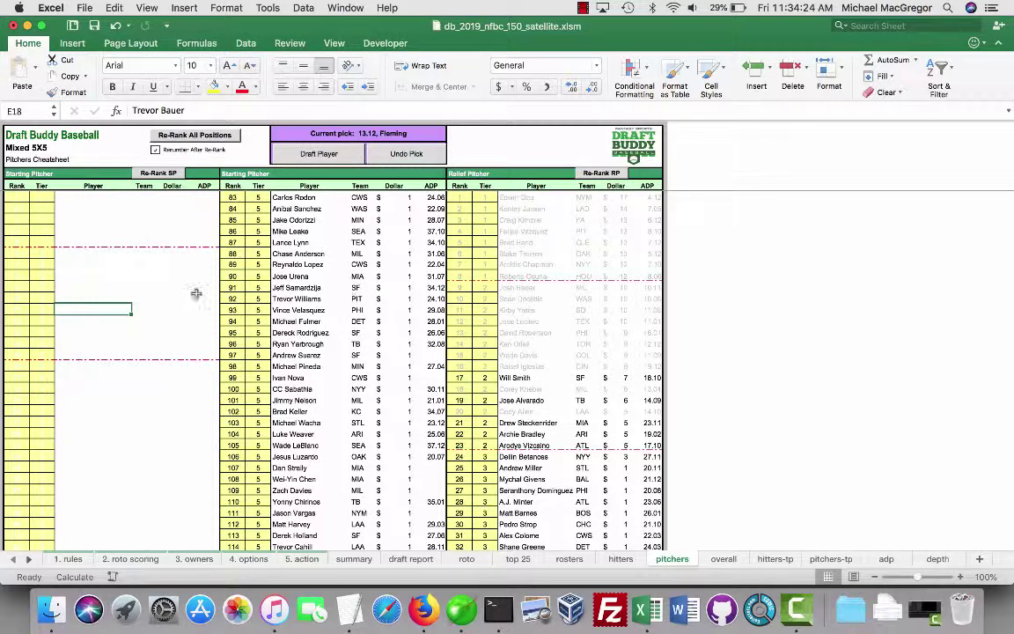
pyautogui.click(582, 7)
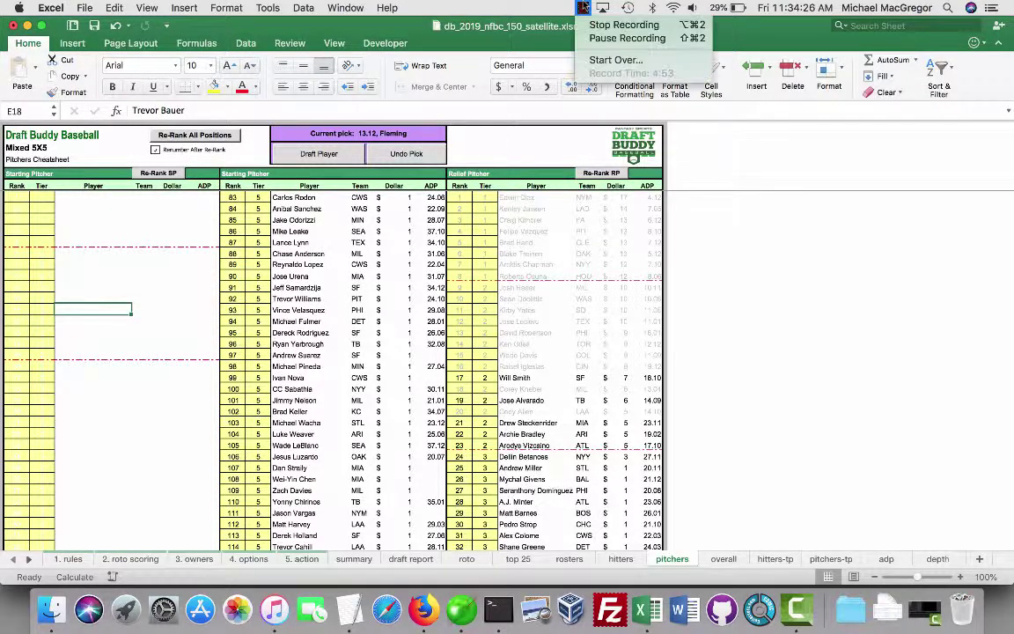